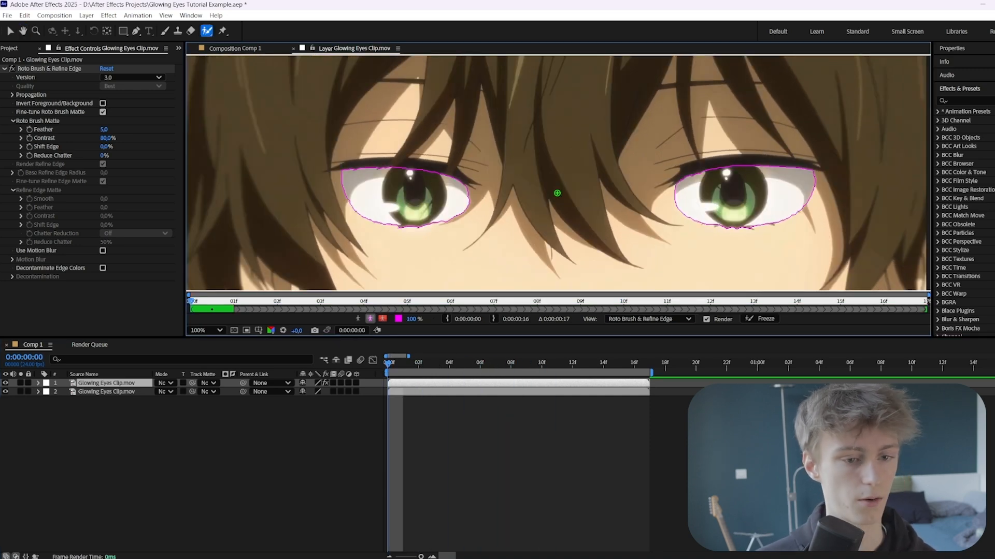
Freeze the Roto Brush selection of both eyes and return to Comp 1 with the Selection tool active.
key("Home")
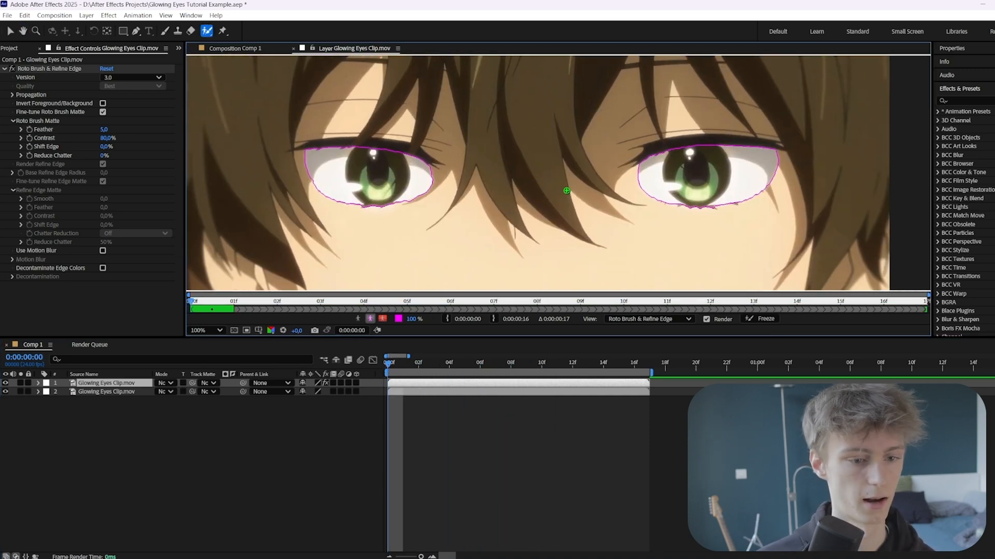
left_click(760, 319)
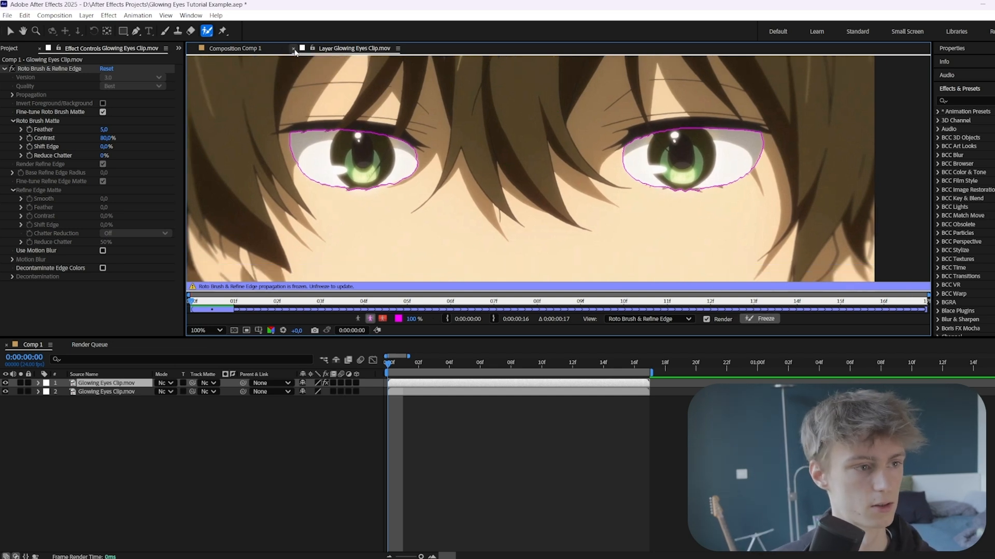
left_click(293, 49)
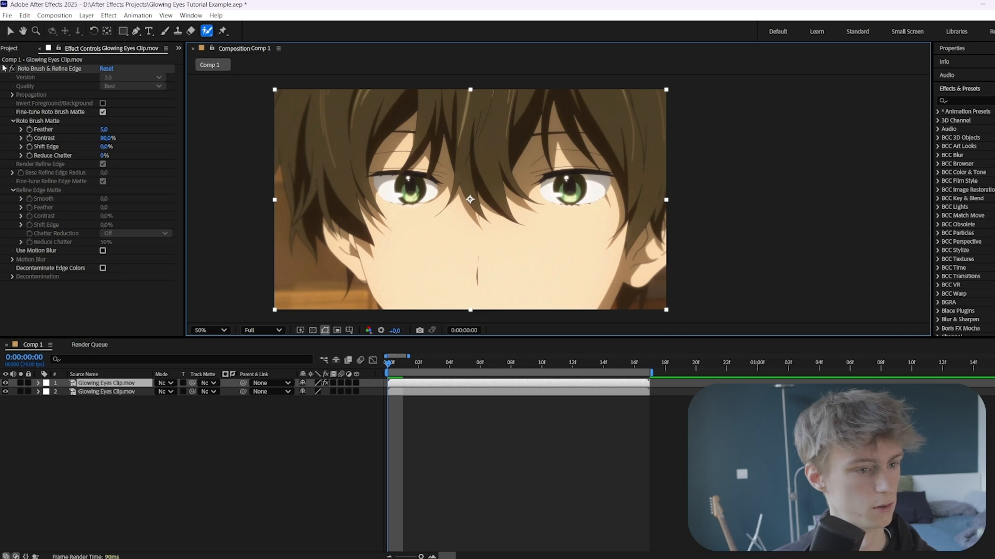
key("v")
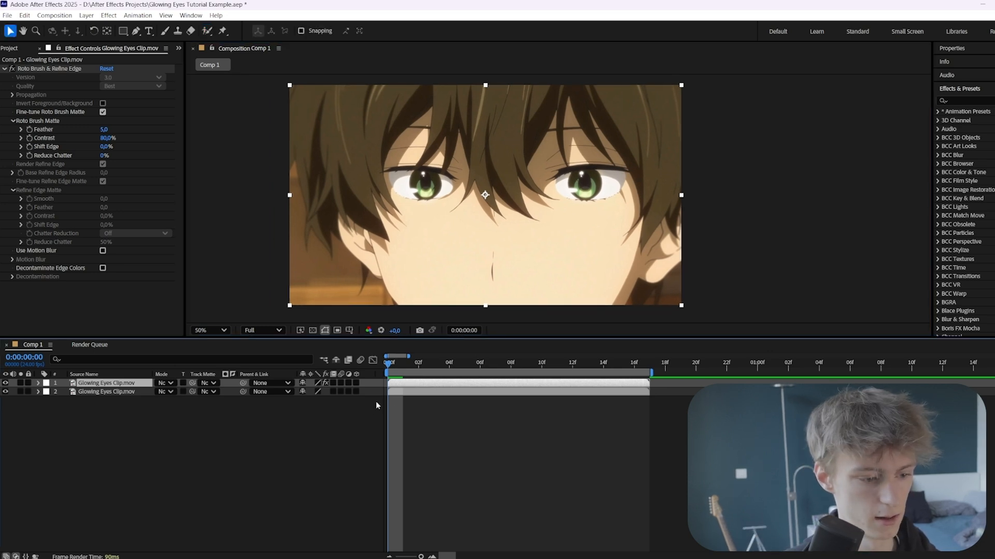
Preview the isolated eyes with the original bottom clip temporarily hidden.
left_click(407, 393)
left_click(5, 392)
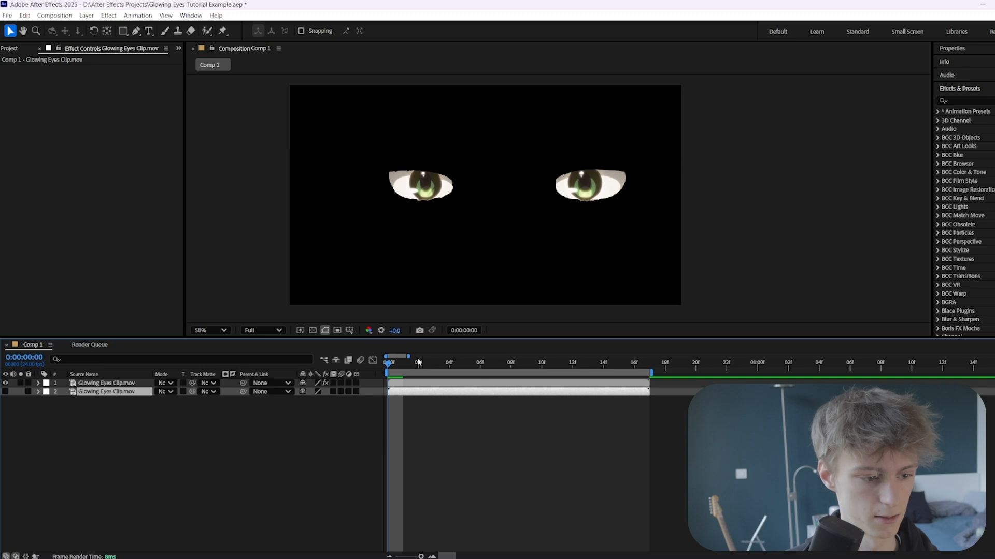
key("space")
key("space")
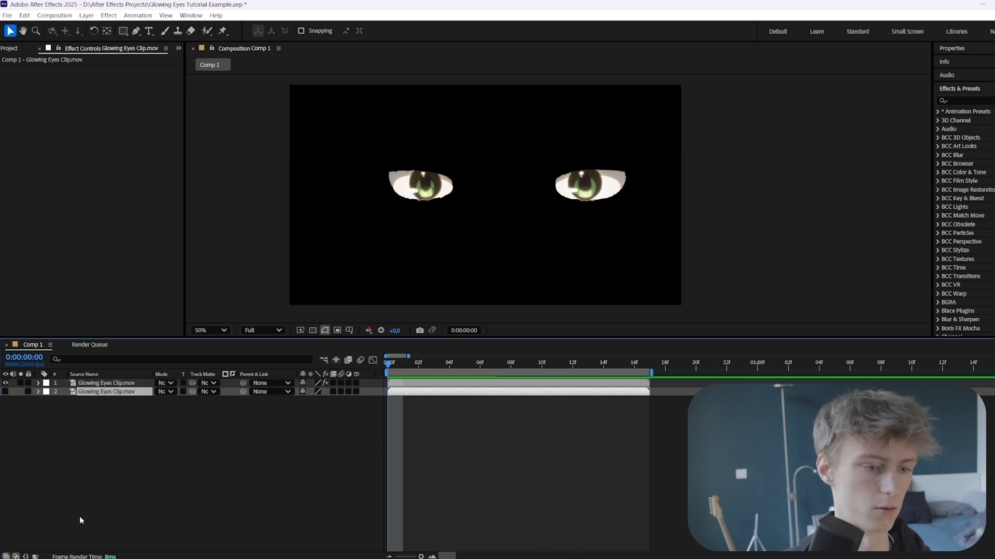
left_click(5, 391)
At frame 7, apply Lumetri Color to the bottom clip with Exposure -1.1 and Contrast 13.
left_click(501, 365)
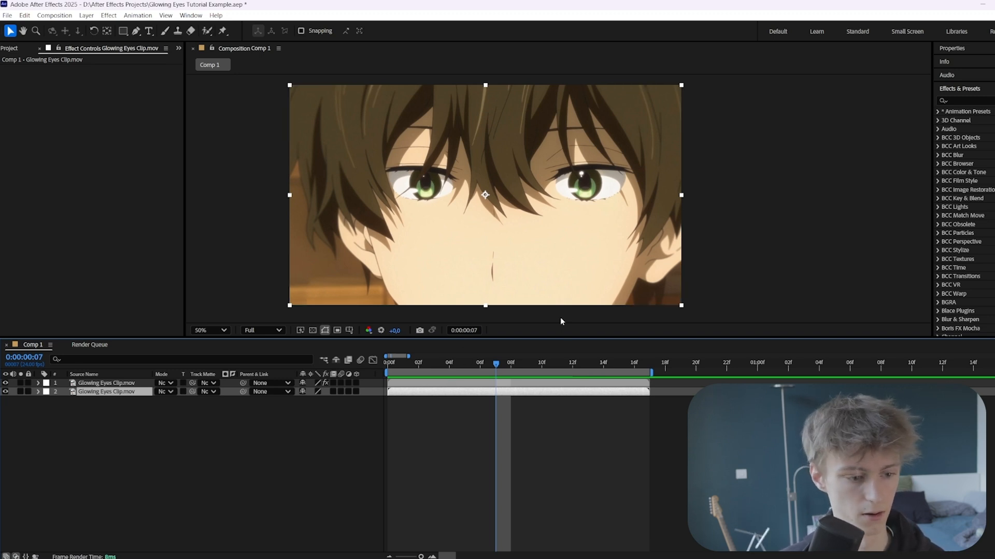
key("ctrl+space")
type("lum")
key("Return")
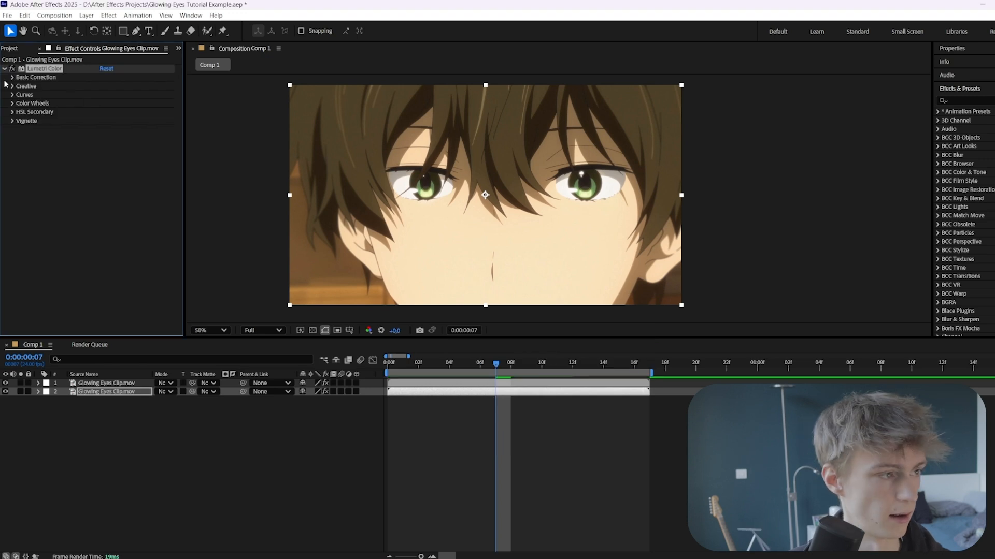
left_click(12, 78)
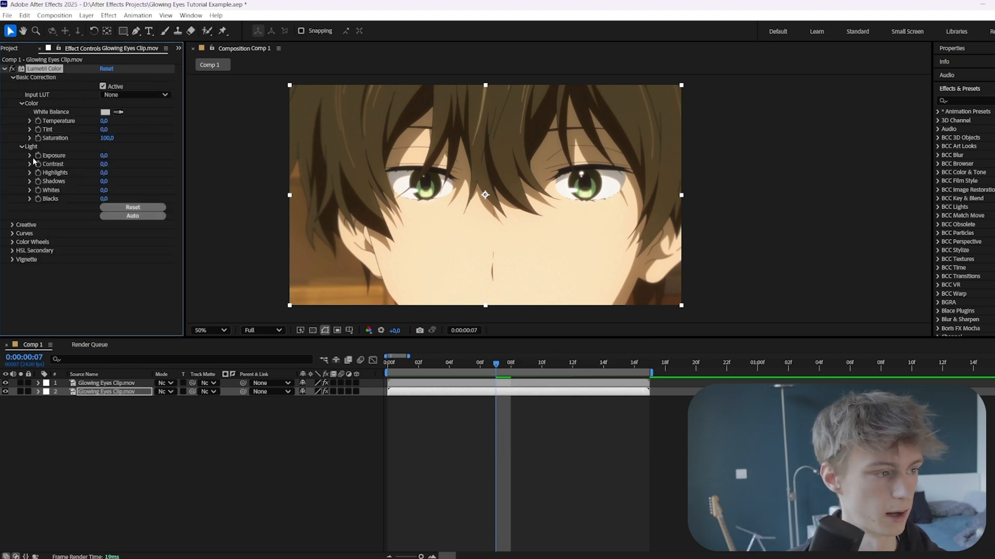
left_click_drag(104, 155, 99, 156)
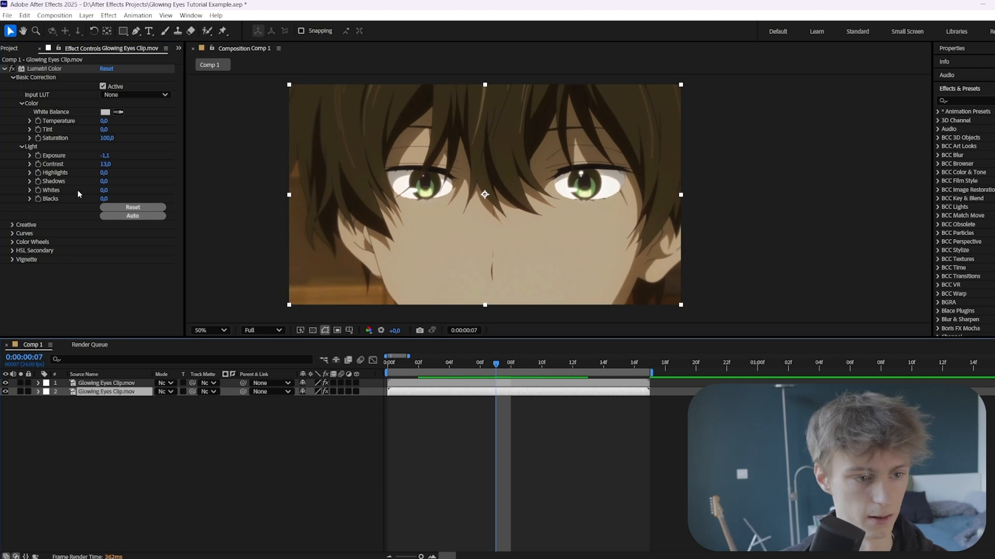
Duplicate the rotoscoped eyes layer and give both copies the Aqua label colour.
left_click(450, 383)
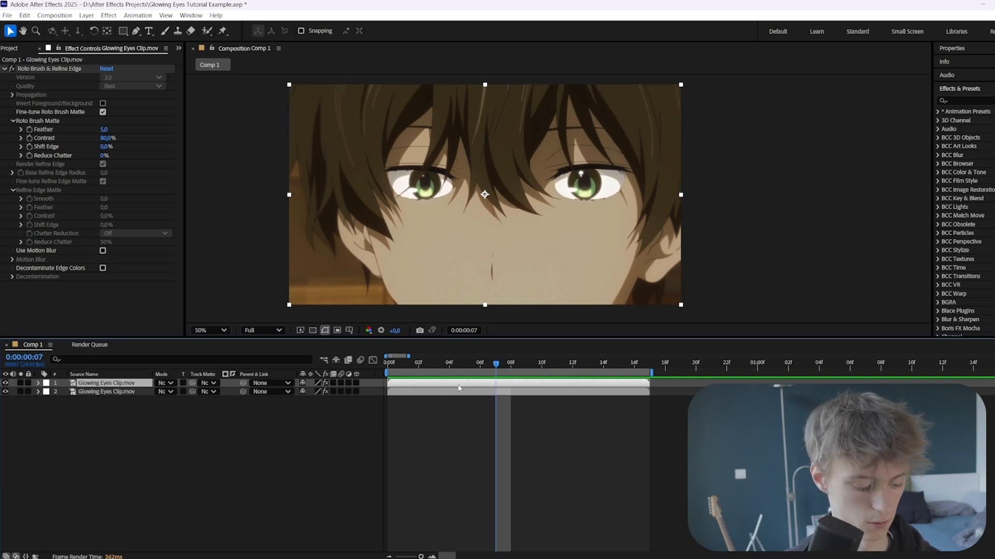
key("ctrl+d")
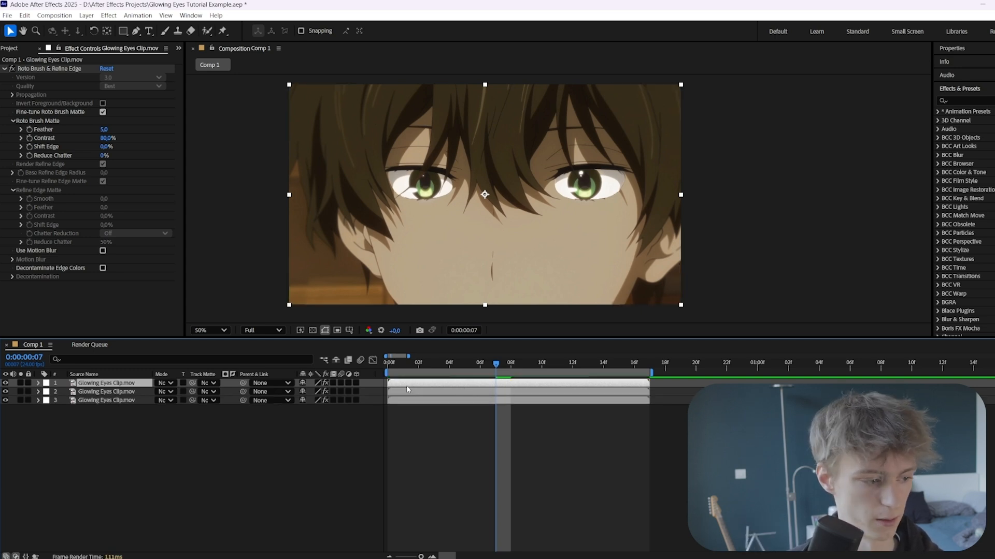
left_click(46, 383)
left_click(89, 231)
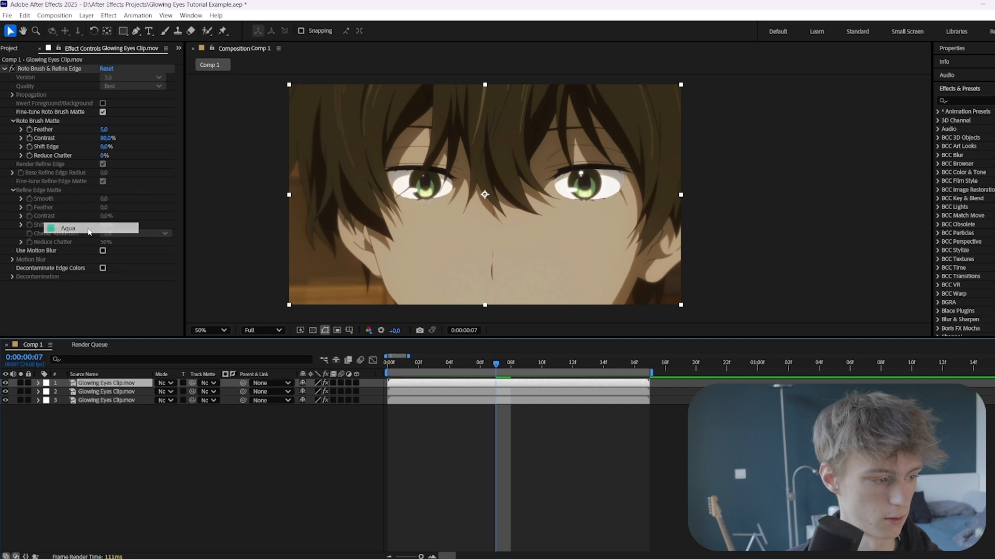
left_click(47, 392)
left_click(89, 239)
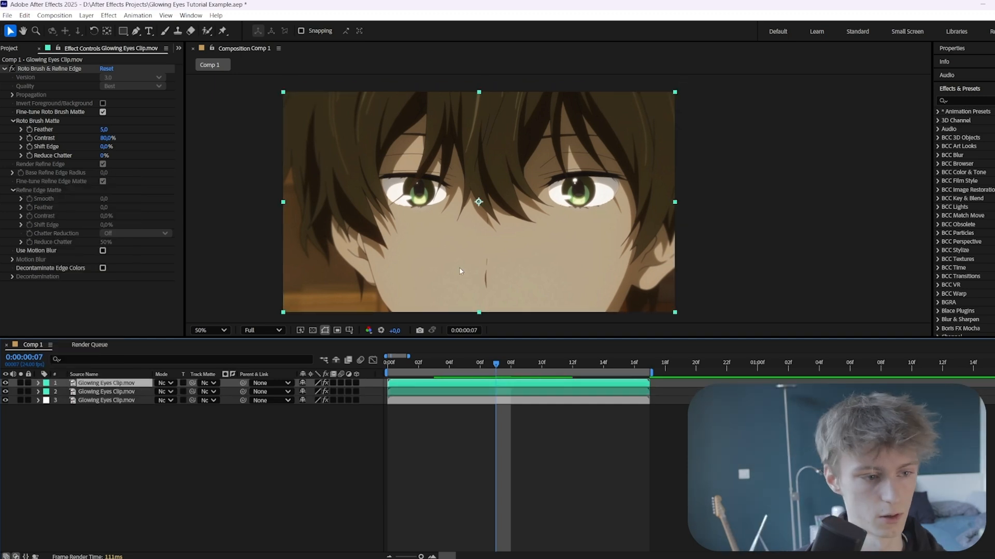
Apply Color Range to the top eyes layer and add a sample from the iris to the keyed colours.
key("ctrl+space")
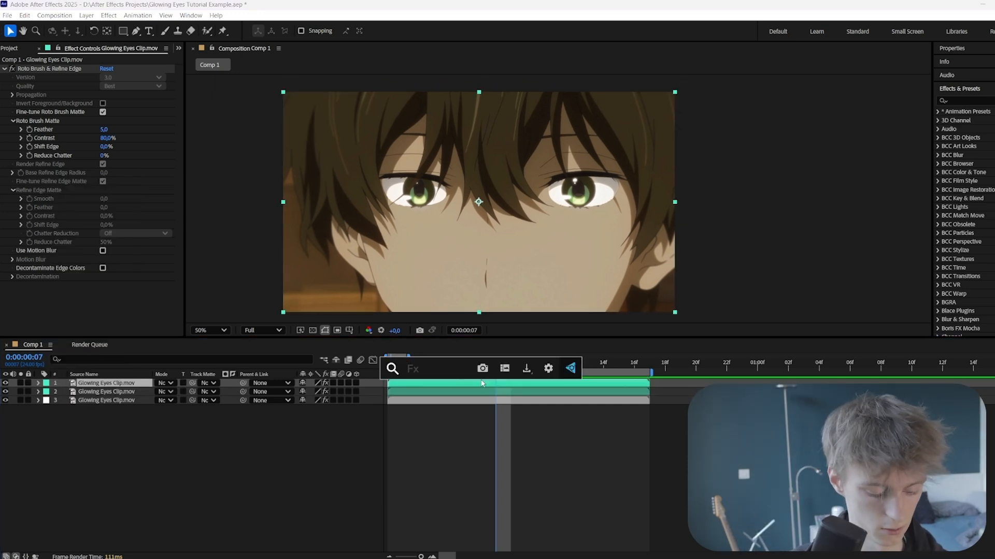
type("co")
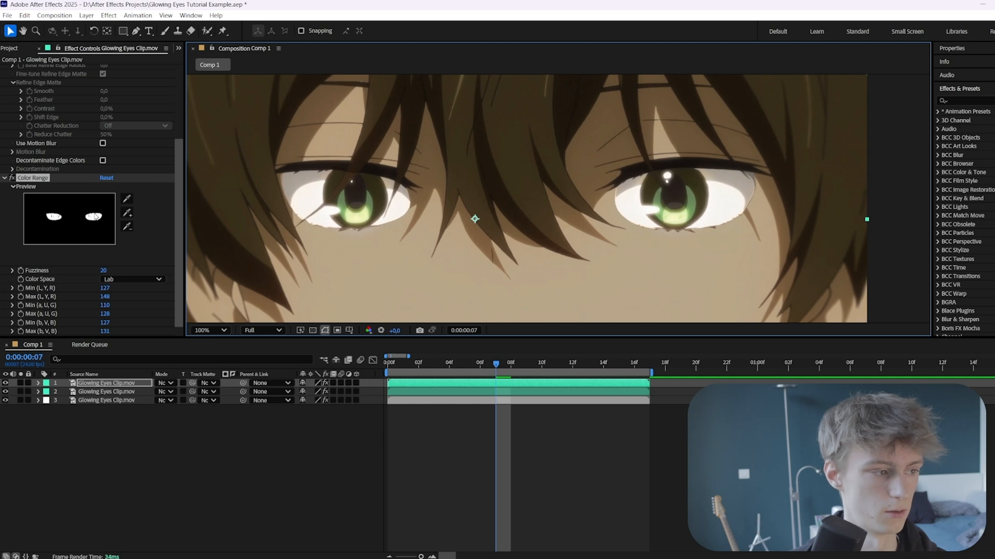
left_click(126, 212)
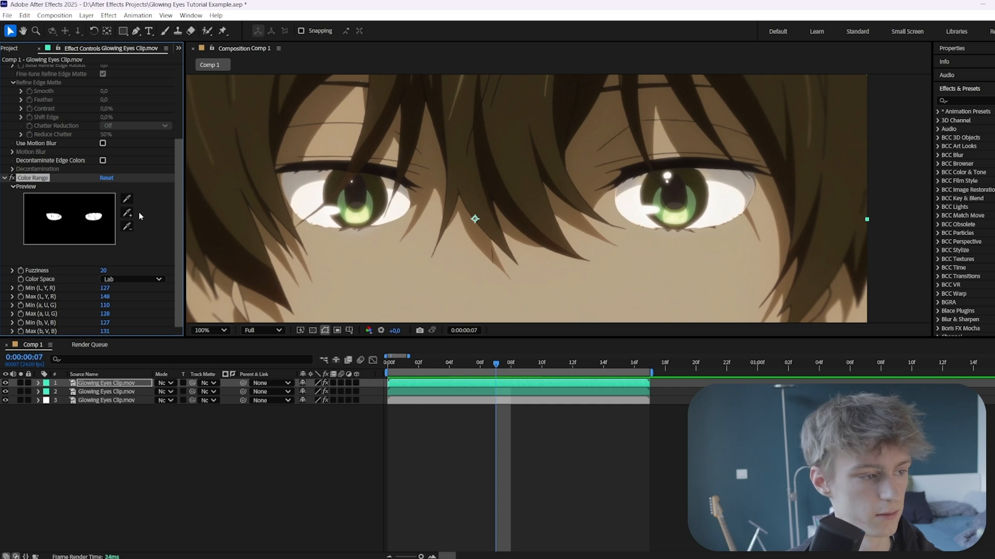
left_click(128, 212)
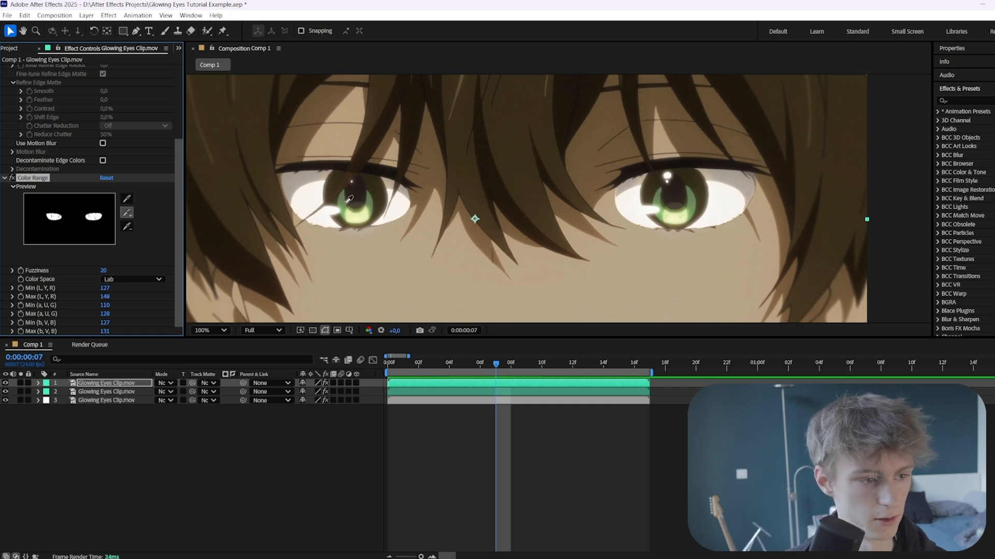
left_click(341, 200)
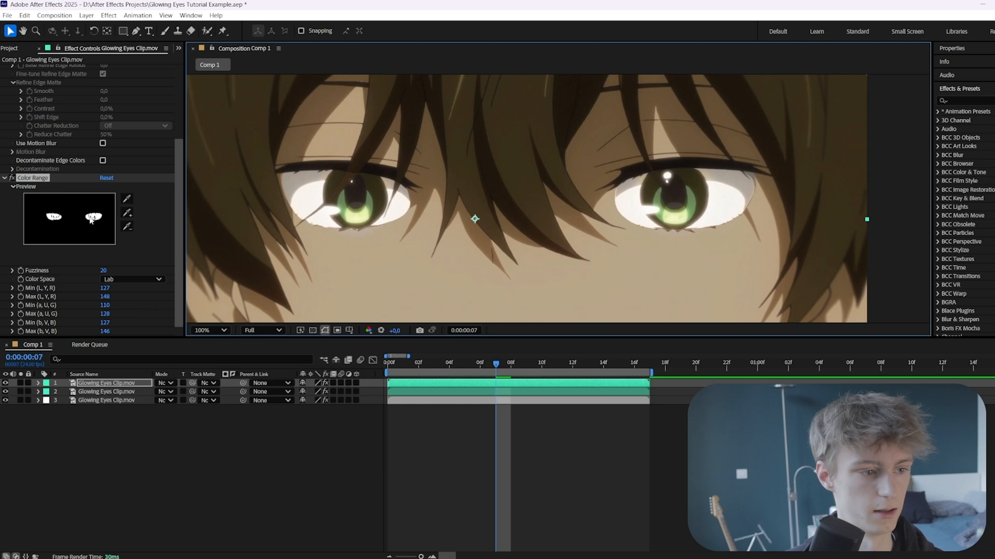
Add another iris sample to the Color Range key and set Fuzziness to 56.
left_click(127, 213)
left_click(89, 218)
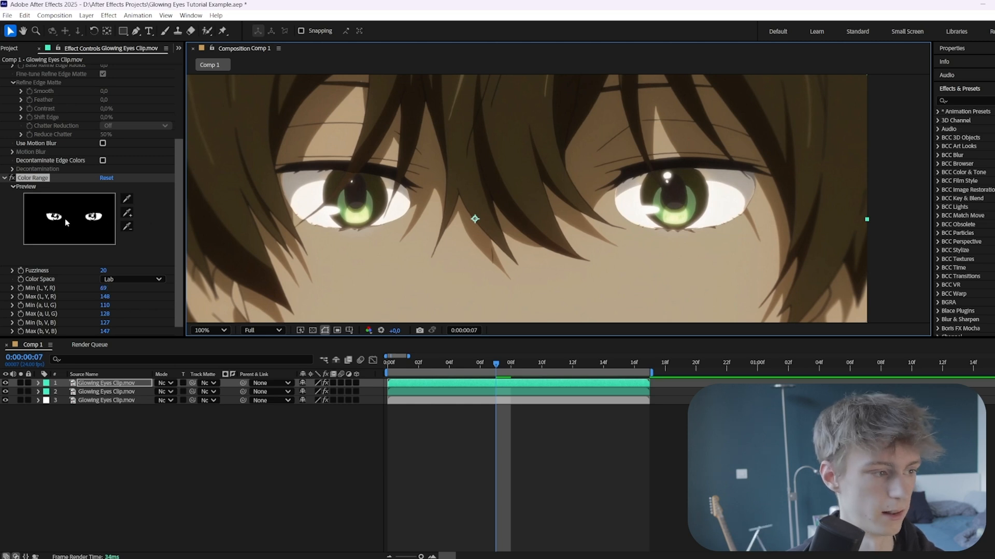
left_click(71, 219)
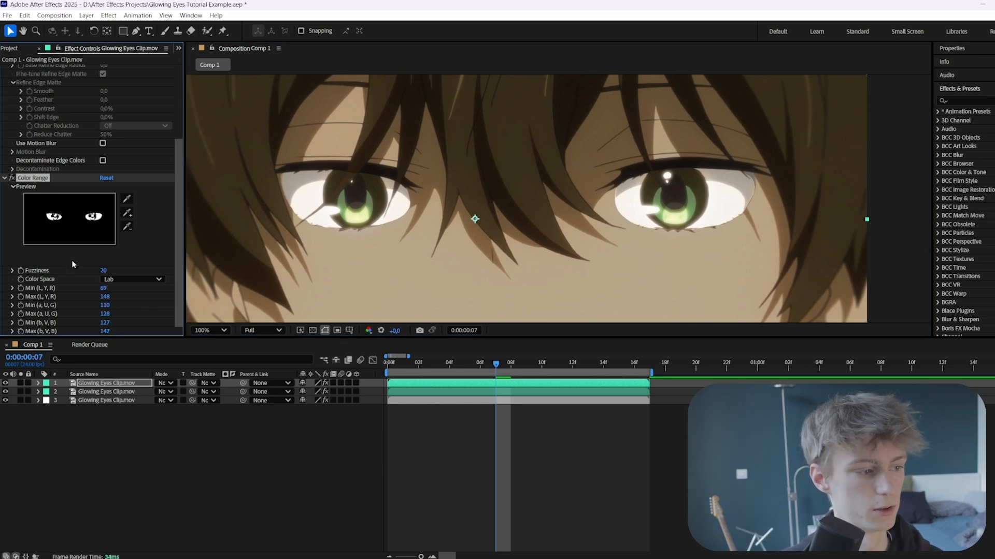
left_click_drag(105, 270, 116, 271)
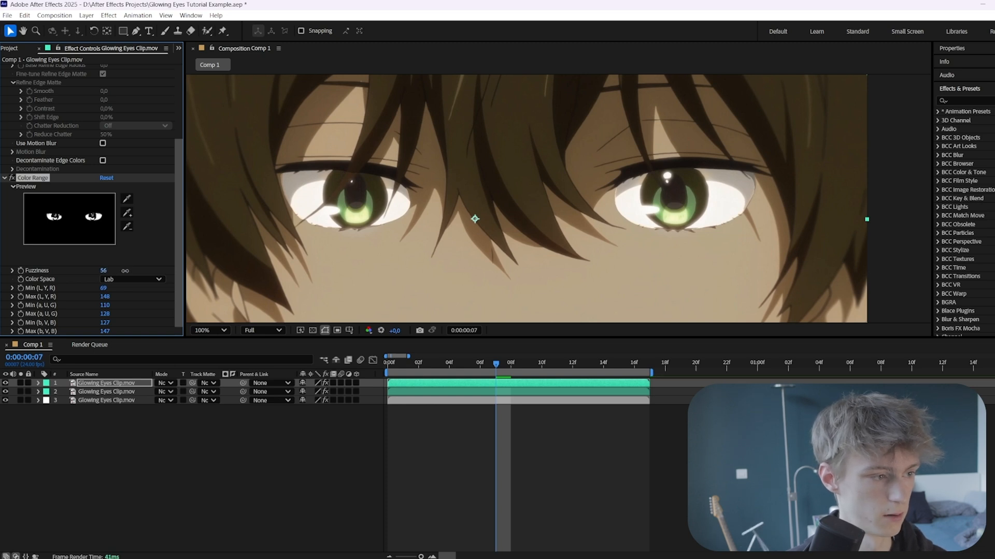
Apply Deep Glow to the top eyes layer with Unmult enabled, set Radius to 98, and adjust its Exposure.
left_click(455, 385)
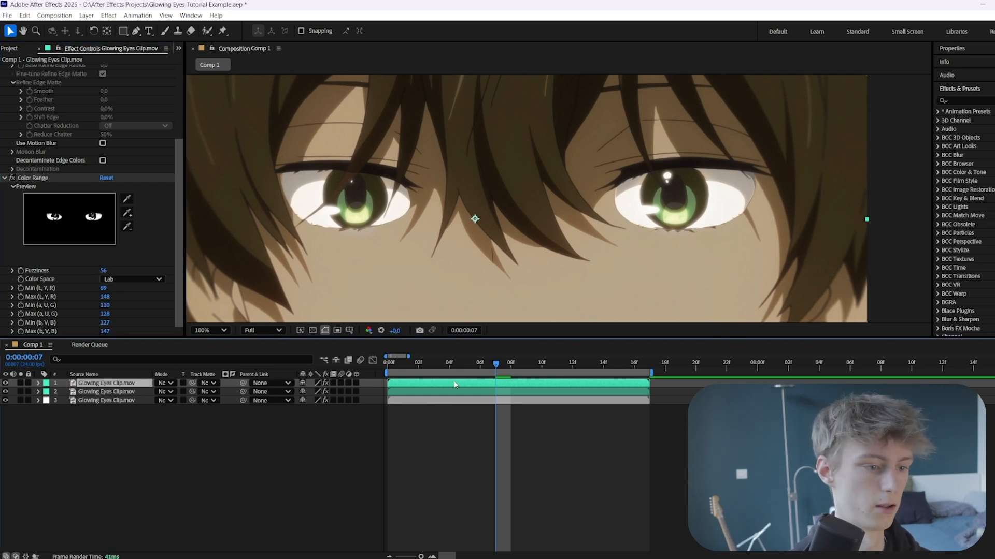
key("ctrl+space")
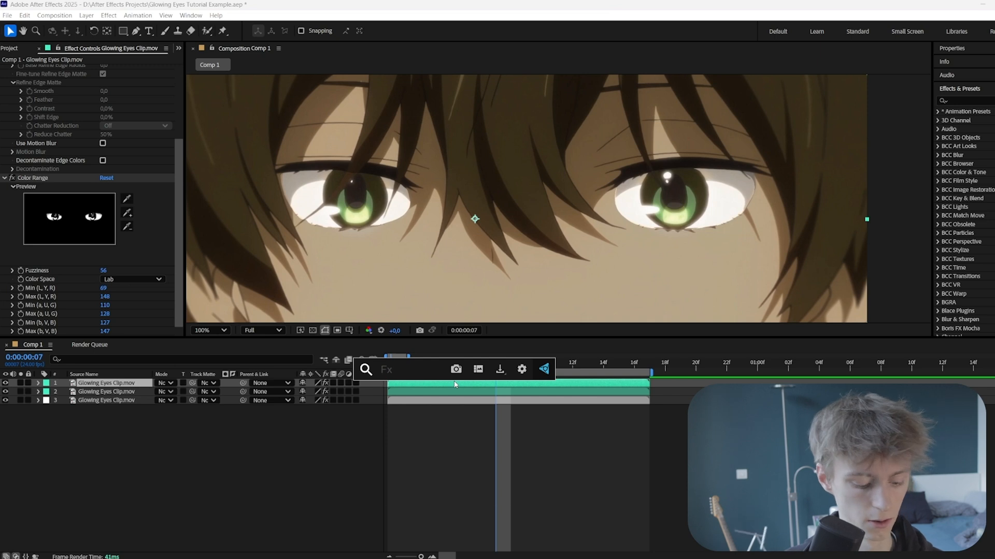
type("deep")
key("Return")
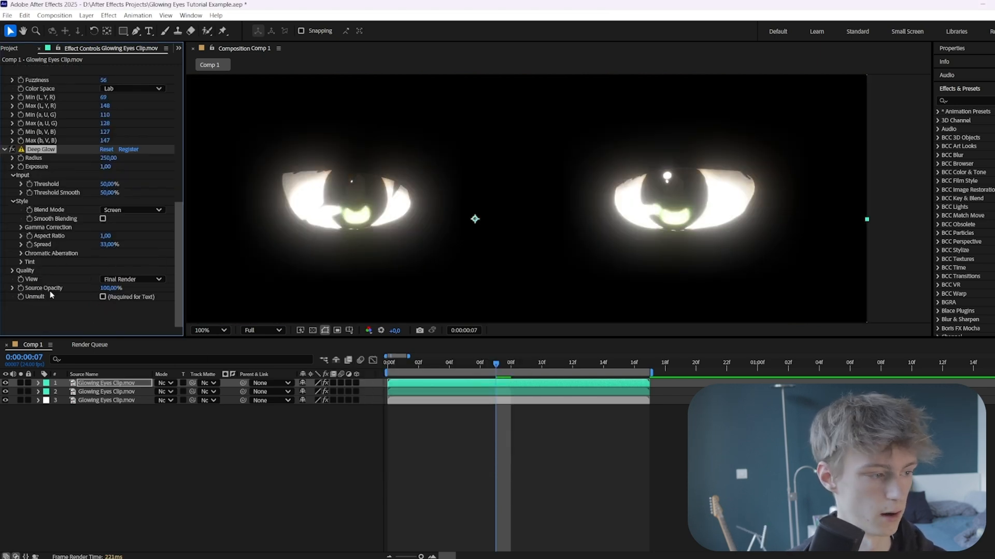
left_click(102, 297)
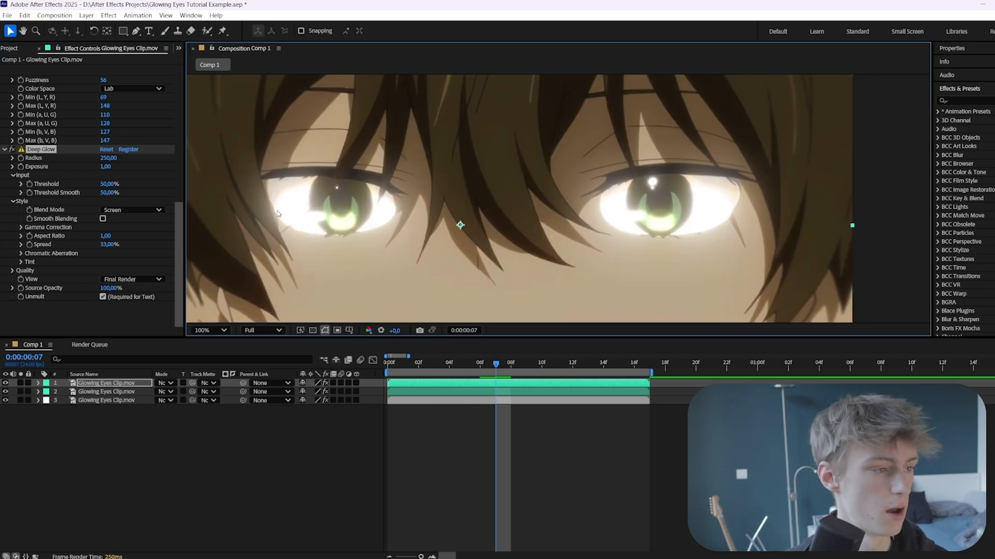
left_click_drag(109, 158, 66, 160)
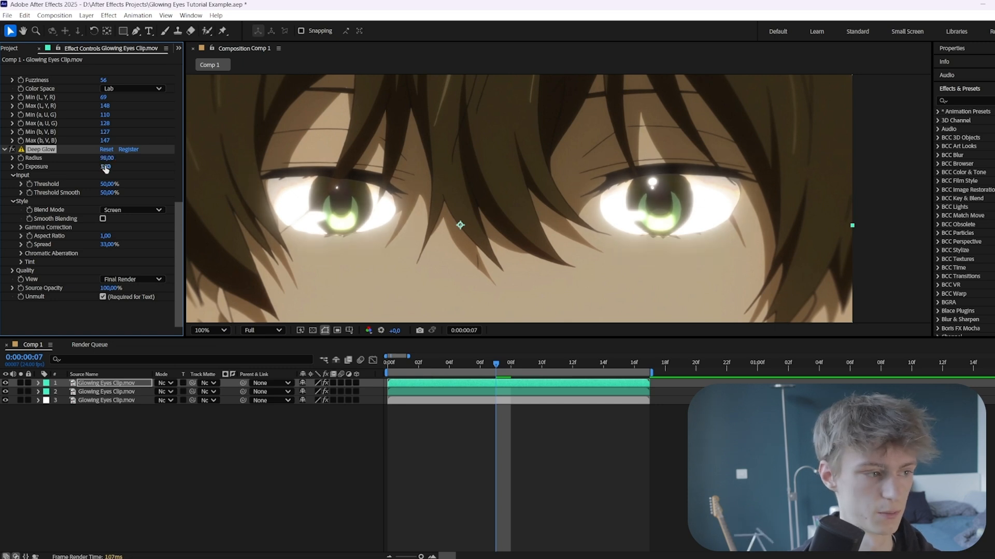
left_click_drag(105, 167, 368, 168)
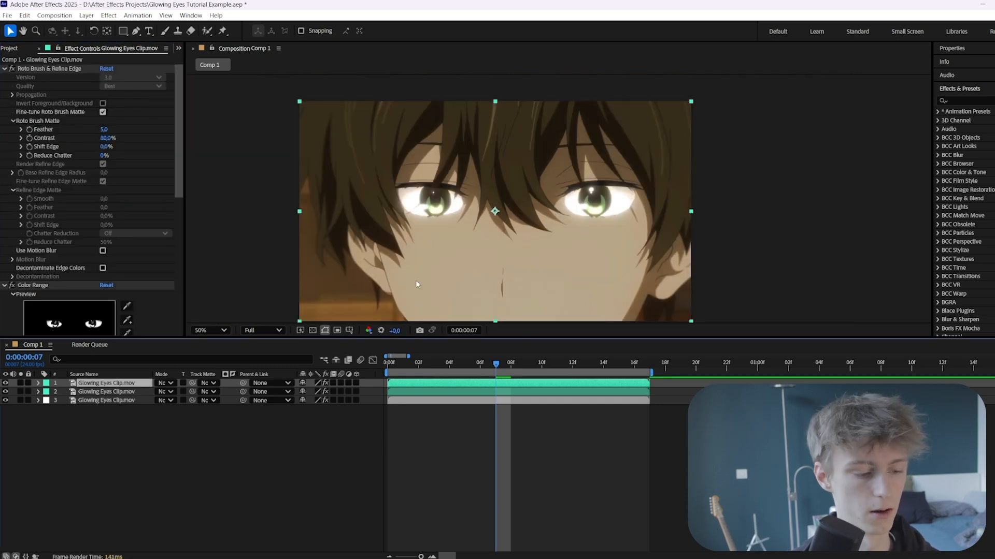
Apply Deep Glow to the second eyes layer with Unmult enabled, Radius 406 and Exposure 1.23.
left_click(418, 394)
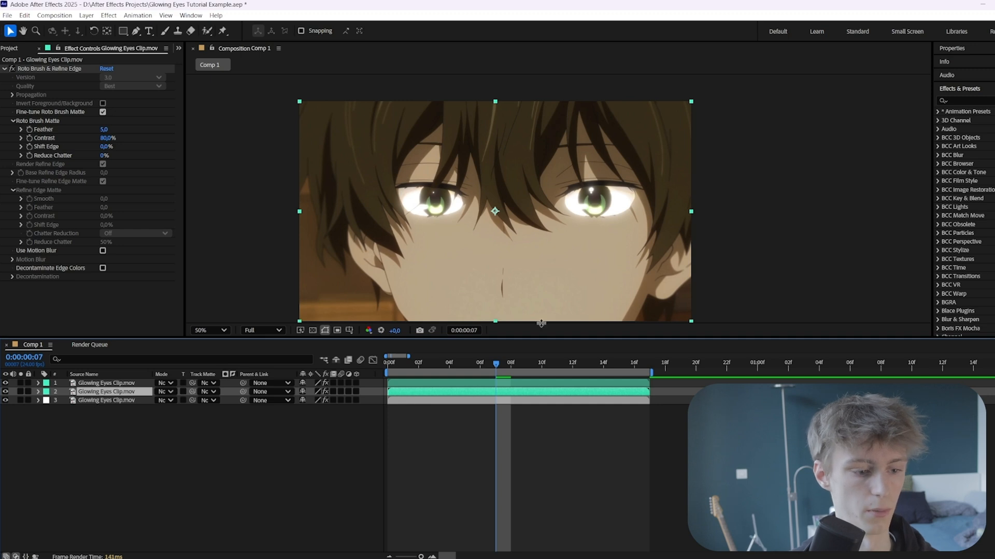
key("ctrl+space")
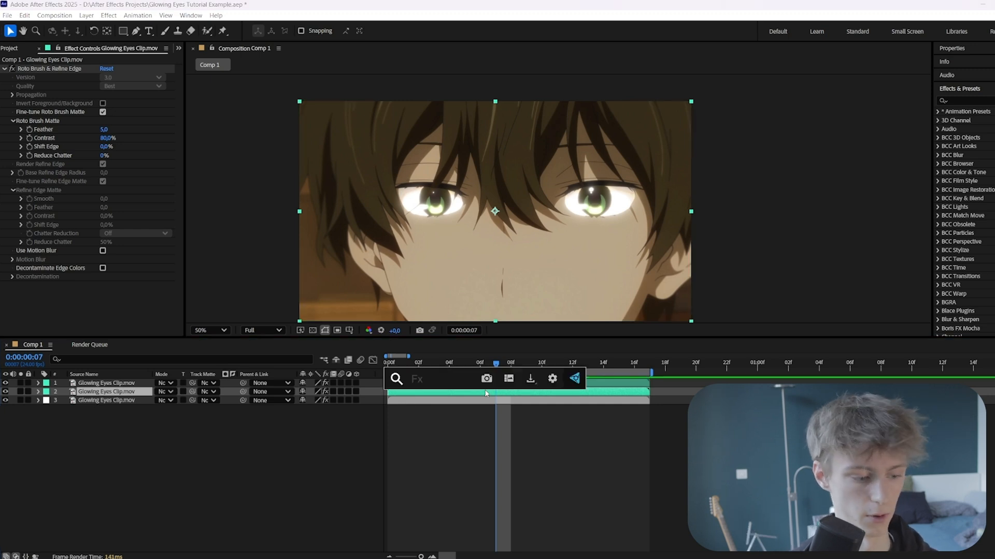
type("deep")
key("Return")
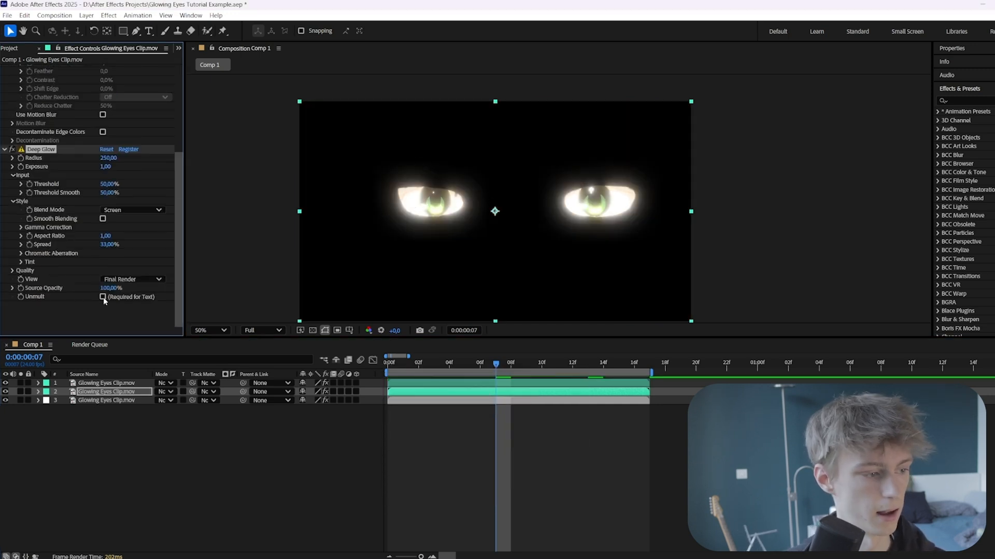
left_click(103, 297)
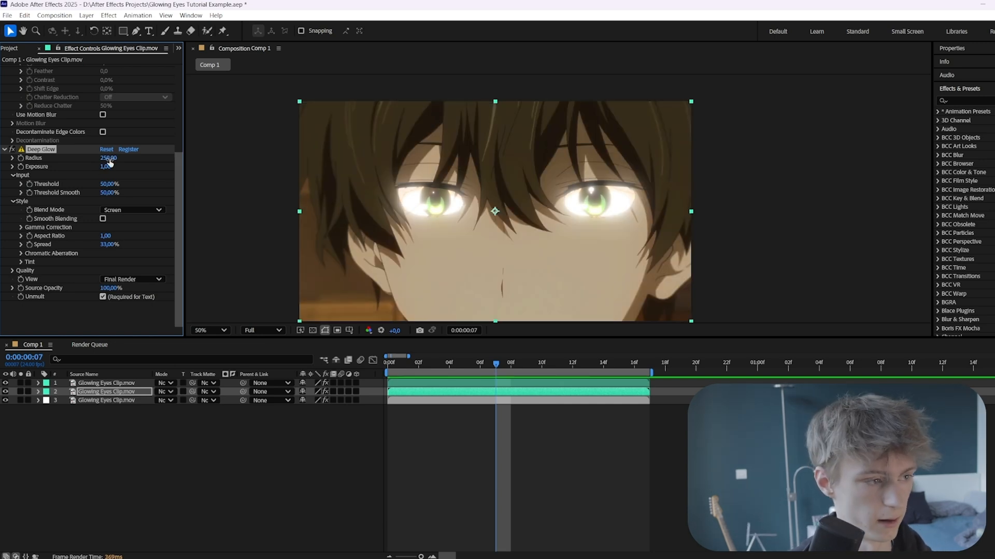
left_click_drag(109, 159, 124, 158)
scroll(447, 212, "up", 1)
left_click_drag(447, 212, 437, 235)
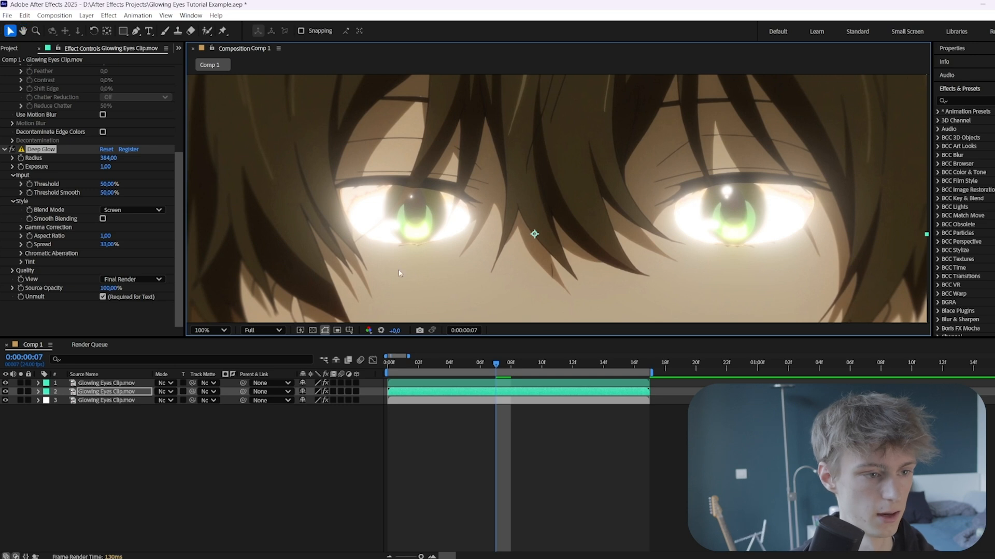
scroll(402, 229, "down", 2)
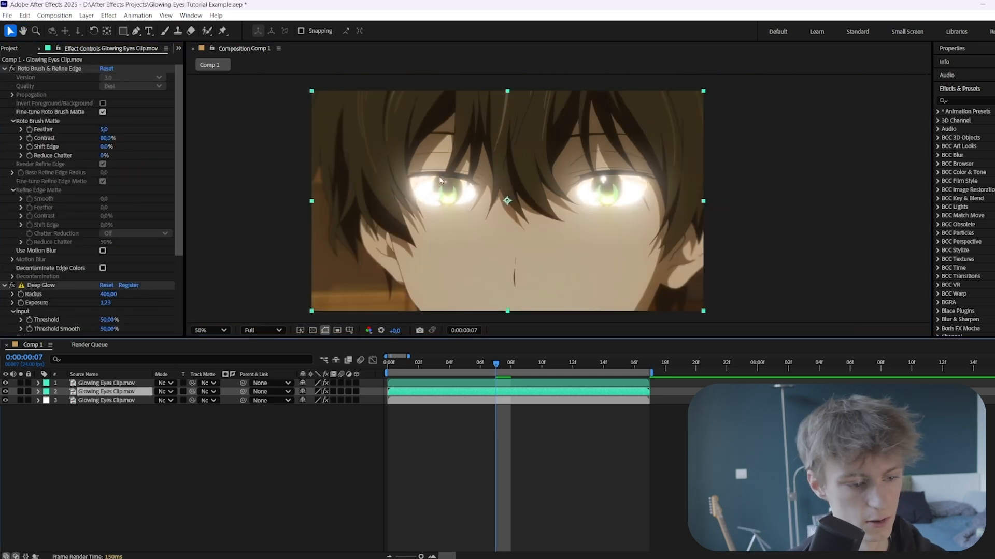
Check the top eyes layer's Deep Glow settings and set the second eyes layer's Deep Glow Exposure to 1.12.
left_click(419, 382)
scroll(53, 207, "down", 5)
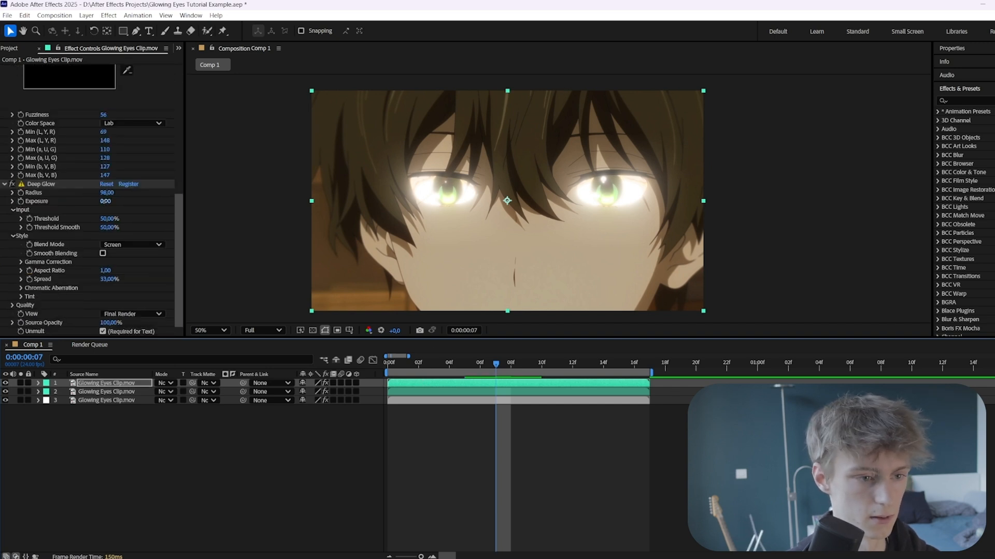
key("ctrl+Down")
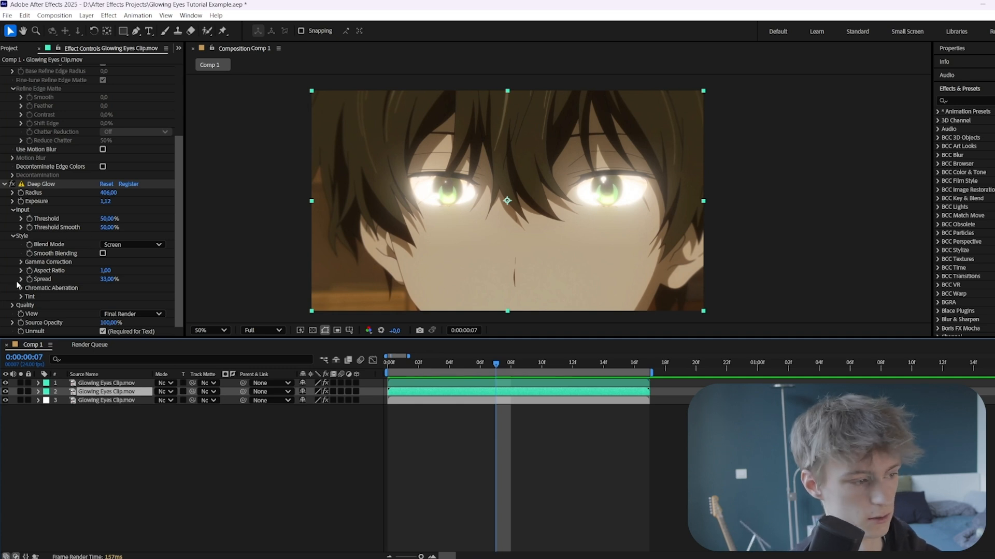
Enable Tint in the second eyes layer's Deep Glow and shift the tint colour's hue to green at 115°.
left_click(20, 296)
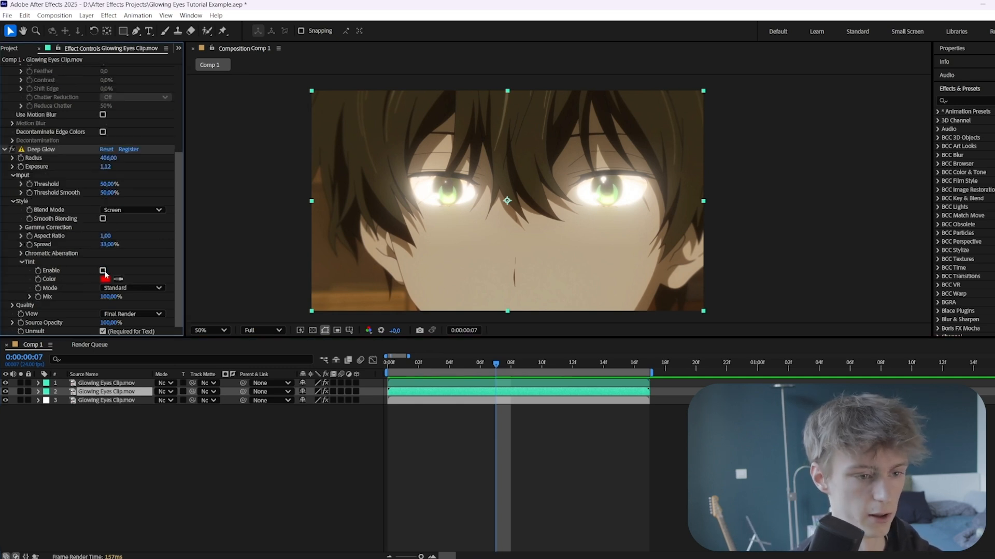
left_click(103, 271)
left_click(105, 280)
left_click(600, 429)
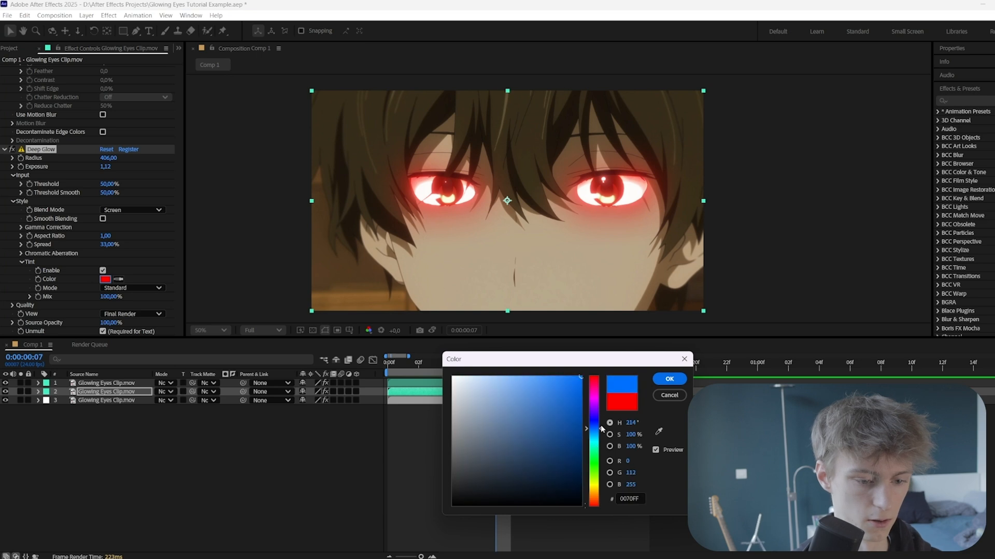
left_click_drag(601, 429, 601, 464)
Set the Deep Glow tint colour to pale green 84E7A7 and preview the composition from the first frame.
left_click(511, 395)
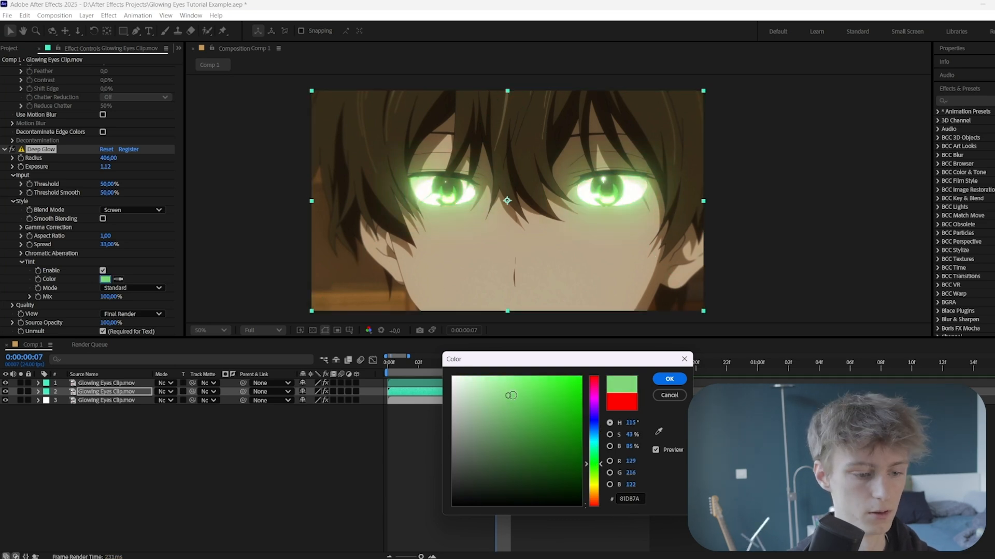
left_click_drag(511, 396, 581, 377)
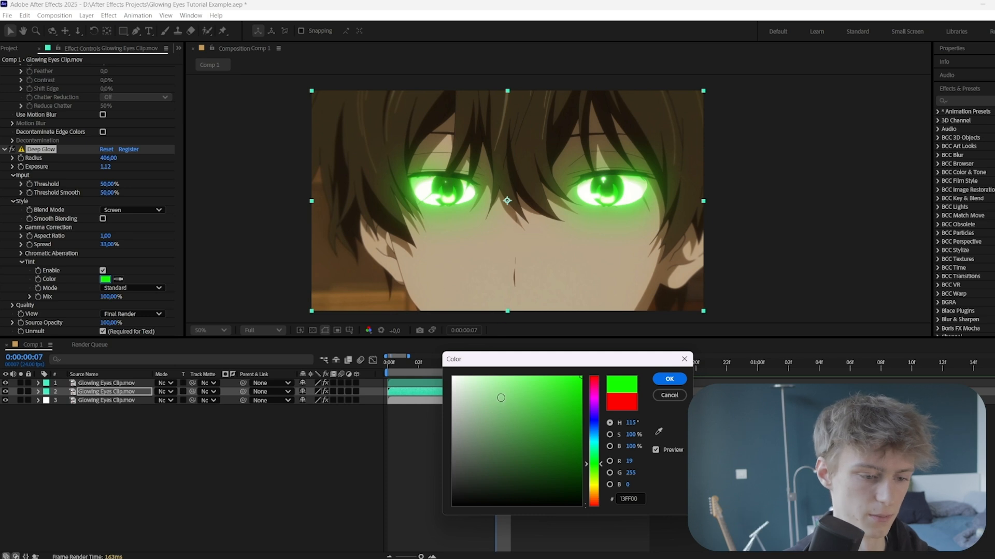
left_click(492, 416)
mouse_move(499, 383)
left_mouse_down()
mouse_move(495, 395)
mouse_move(508, 388)
left_mouse_up()
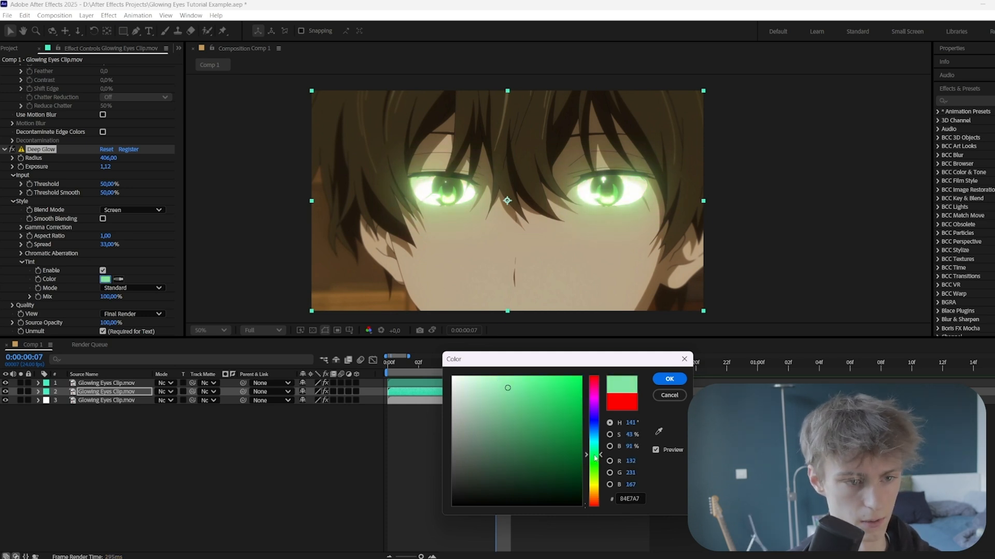
left_click(669, 379)
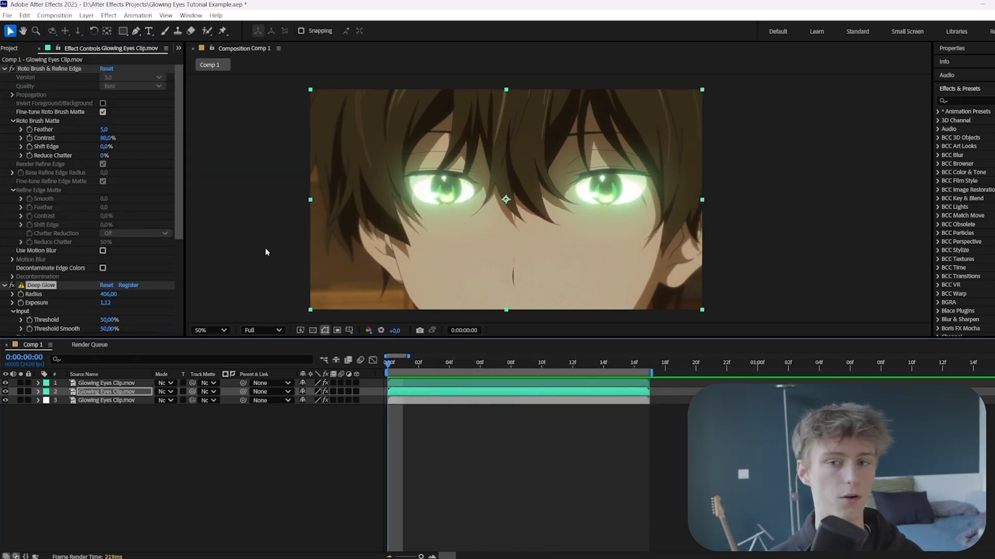
key("space")
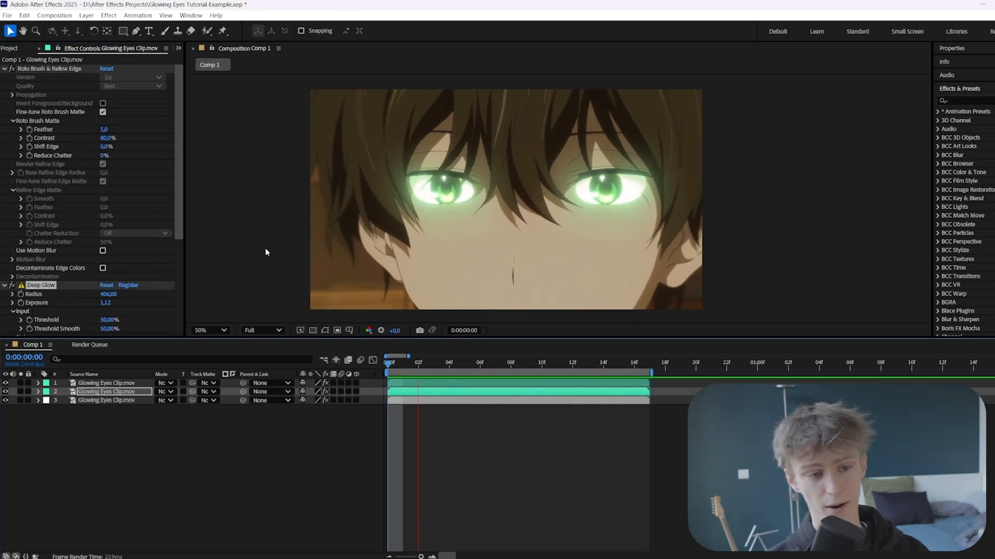